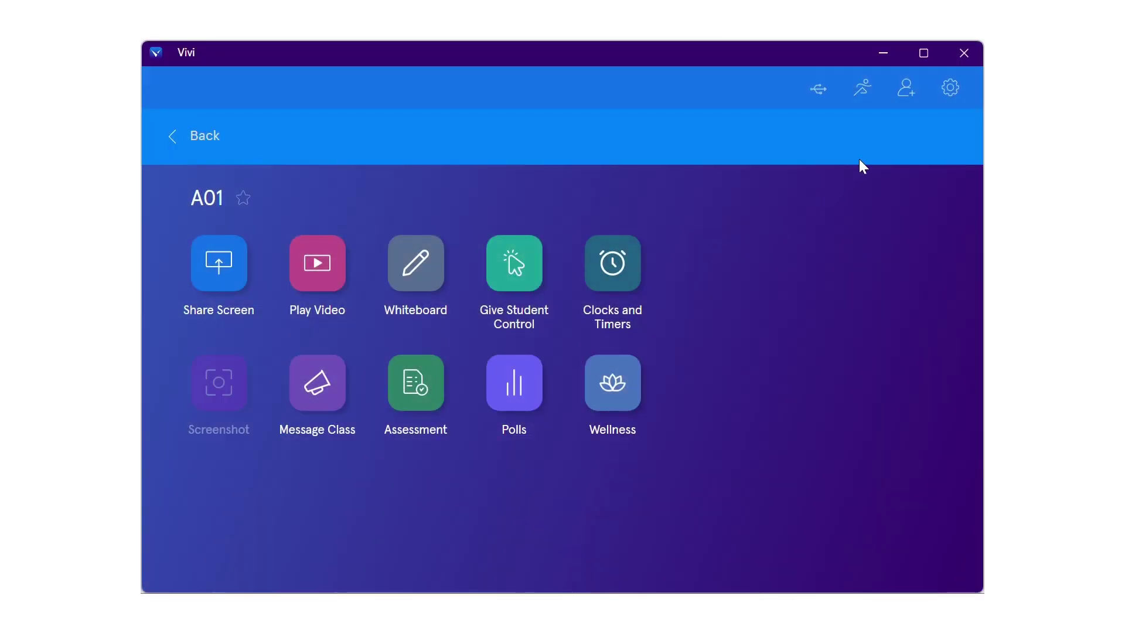
Step: Open the A01 guest invitation and adjust the presentation duration slider to 2 hours
{"action": "left_click", "coordinate": [909, 102]}
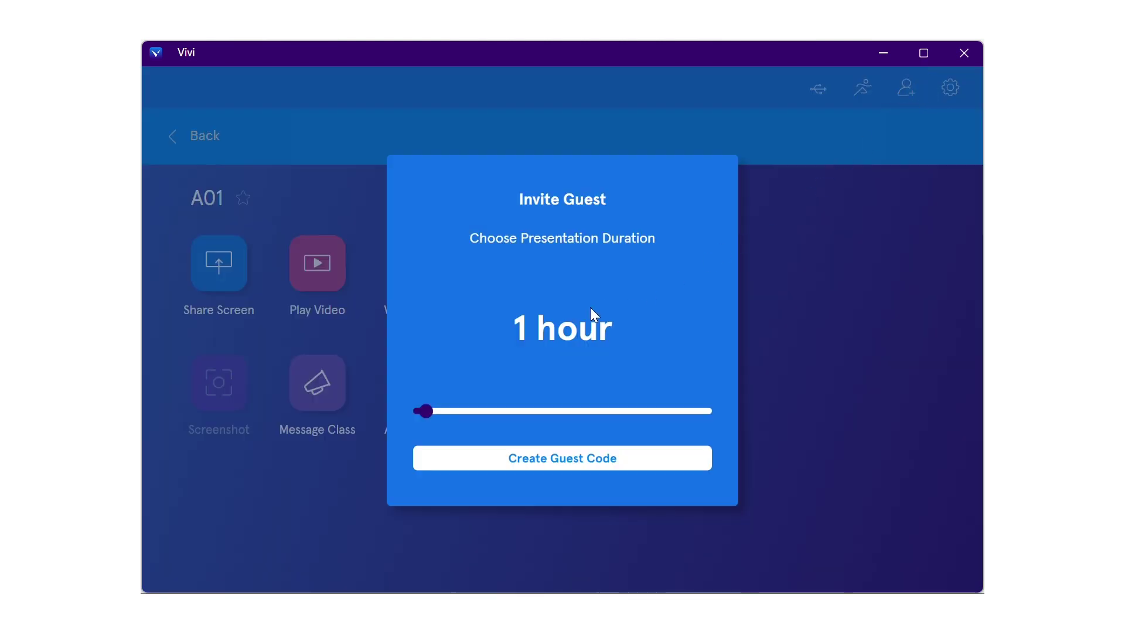
{"action": "left_click_drag", "start_coordinate": [425, 413], "coordinate": [707, 420]}
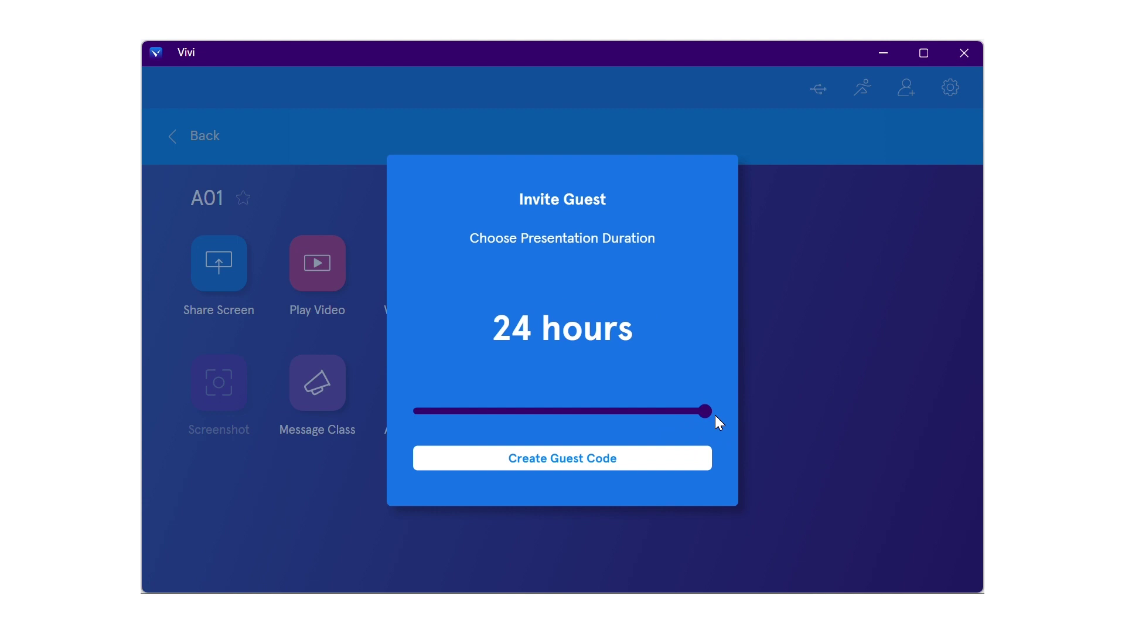
{"action": "left_click_drag", "start_coordinate": [708, 413], "coordinate": [439, 405]}
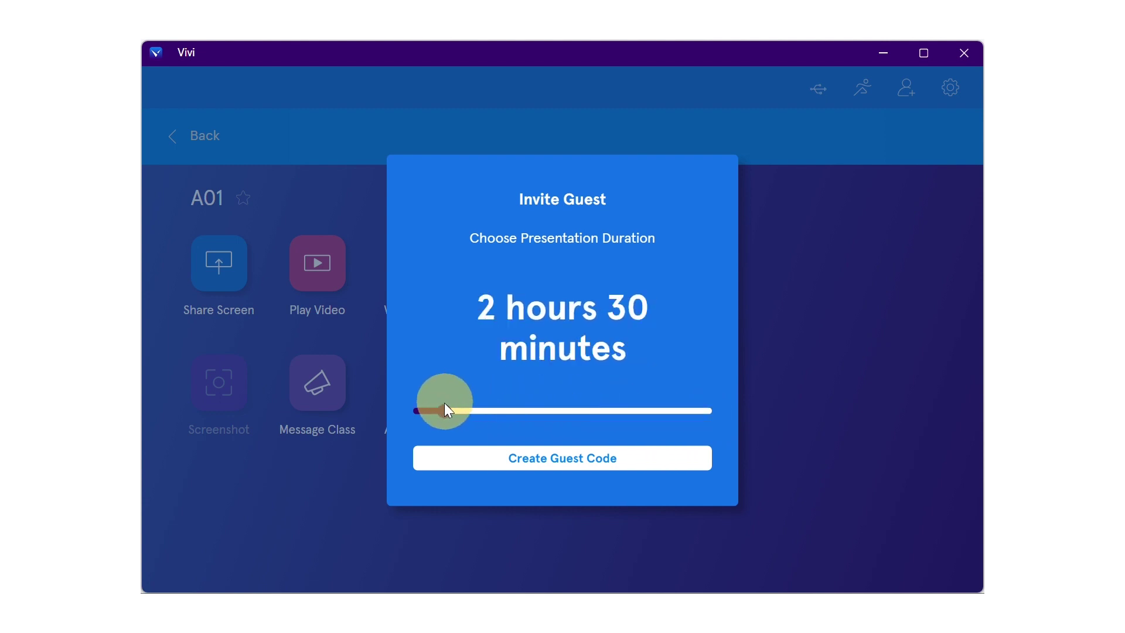
Step: Generate guest code NSCH and enter it with guest name Academy Guest on the login form
{"action": "left_click", "coordinate": [628, 466]}
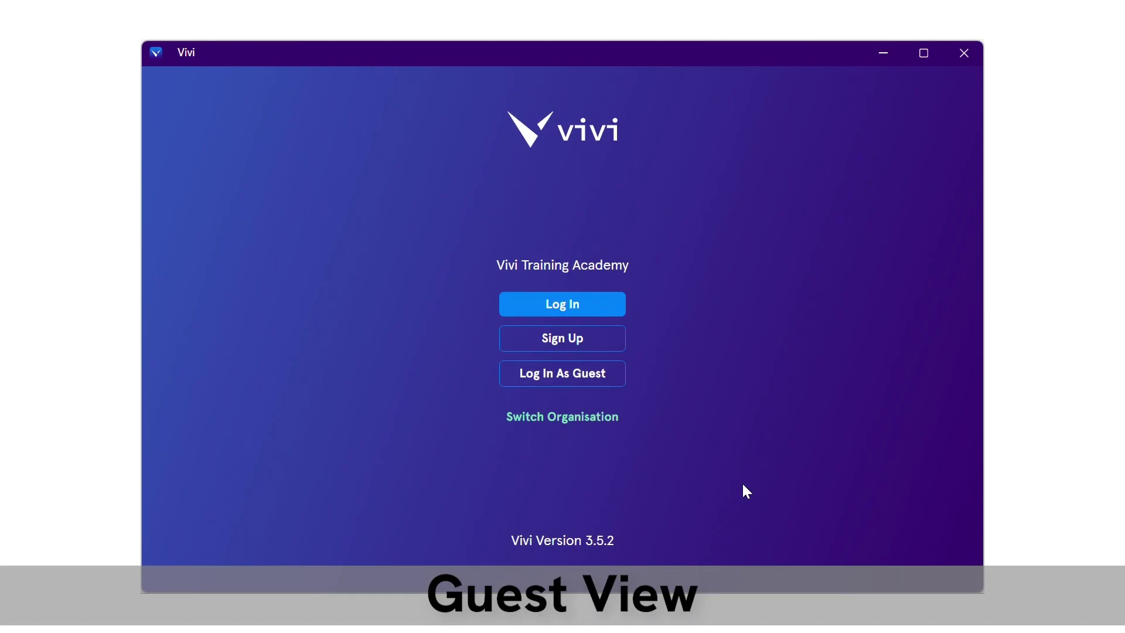
{"action": "left_click", "coordinate": [622, 383]}
{"action": "type", "text": "NS"}
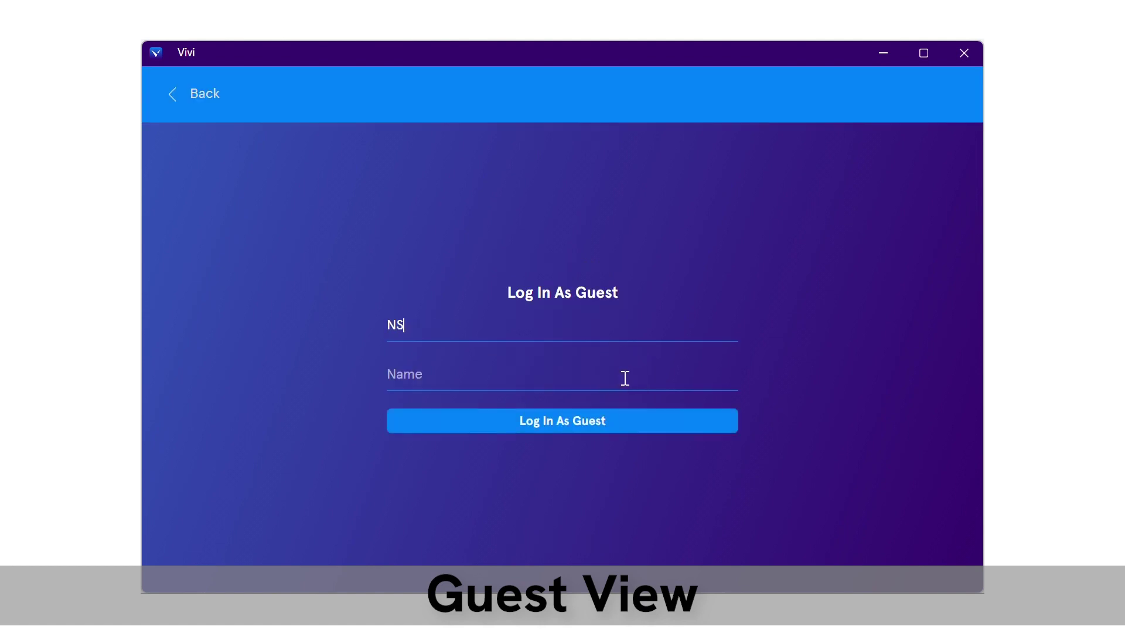
{"action": "type", "text": "CH"}
{"action": "key", "text": "Tab"}
{"action": "type", "text": "Academy Guest"}
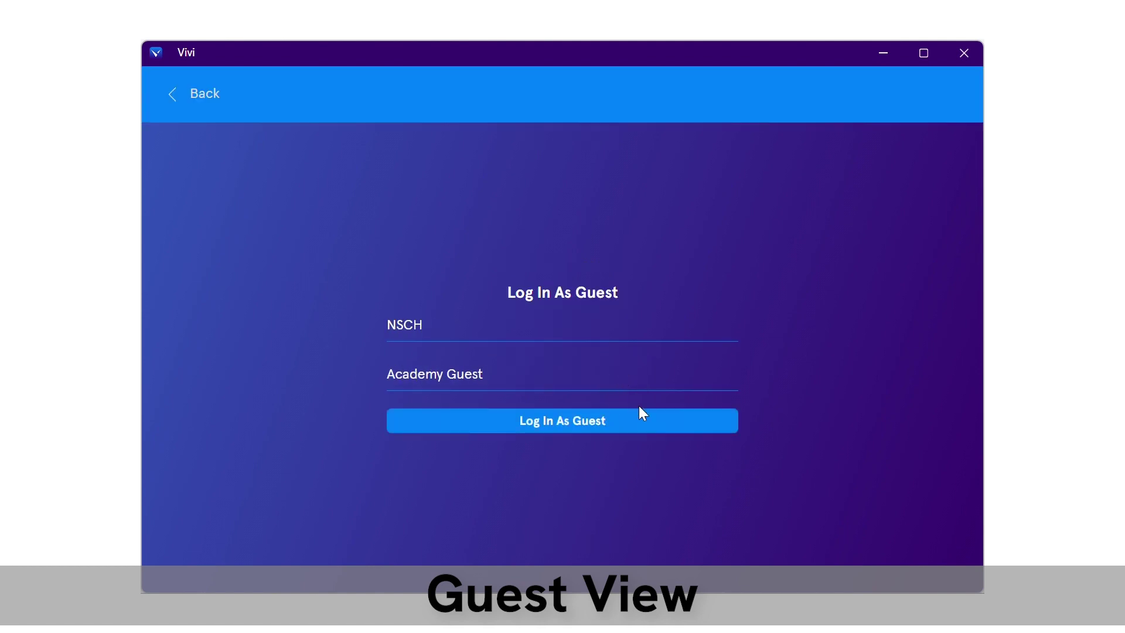
Step: Submit the guest login, pass the welcome screen, and connect to nearby room A01
{"action": "left_click", "coordinate": [639, 420]}
{"action": "left_click", "coordinate": [678, 483]}
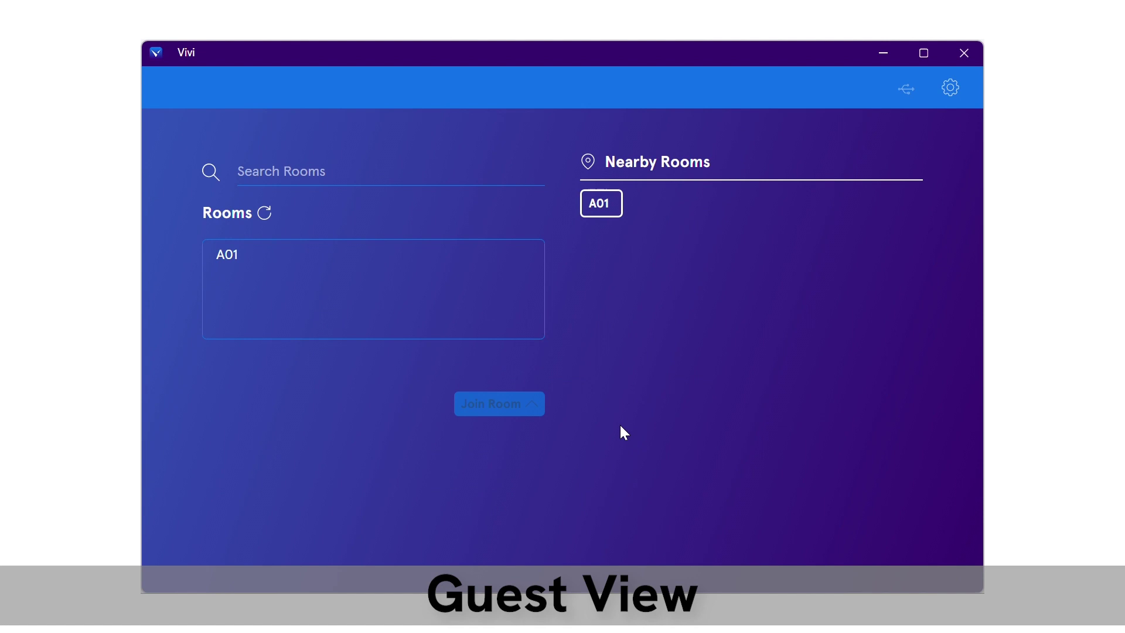
{"action": "left_click", "coordinate": [609, 209]}
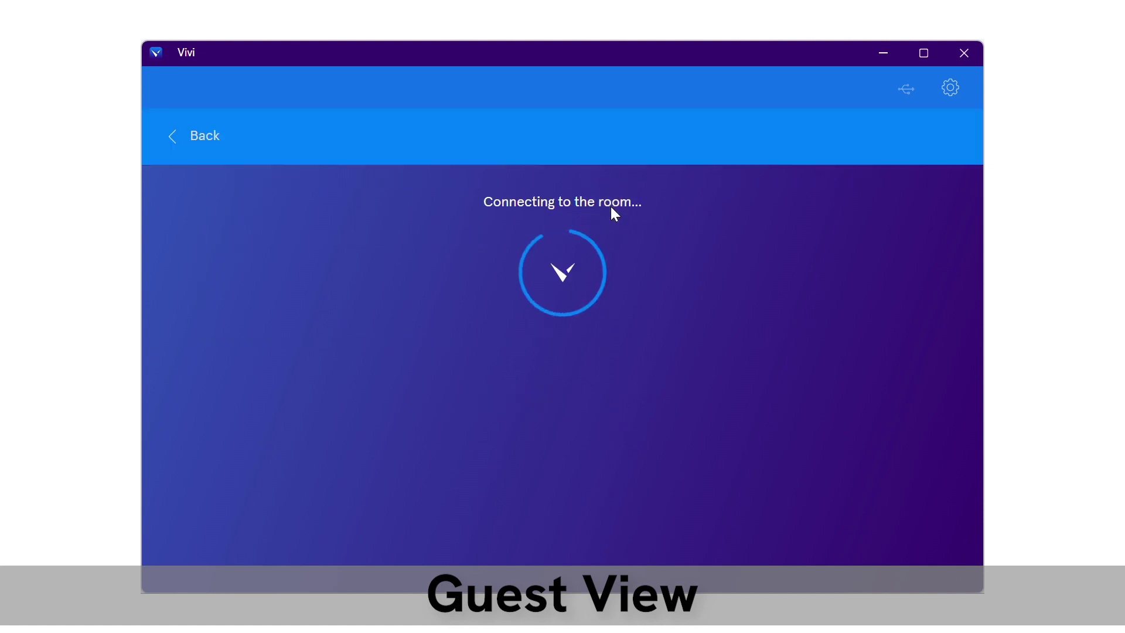